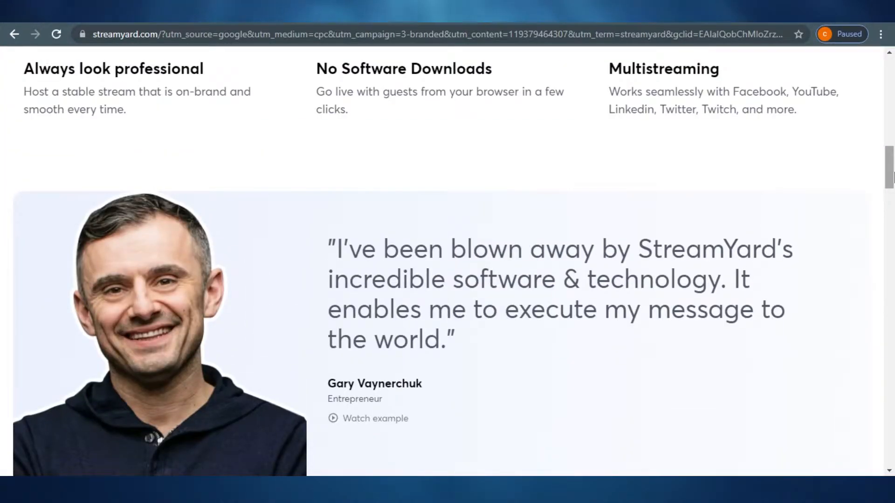
left_click_drag(893, 174, 893, 88)
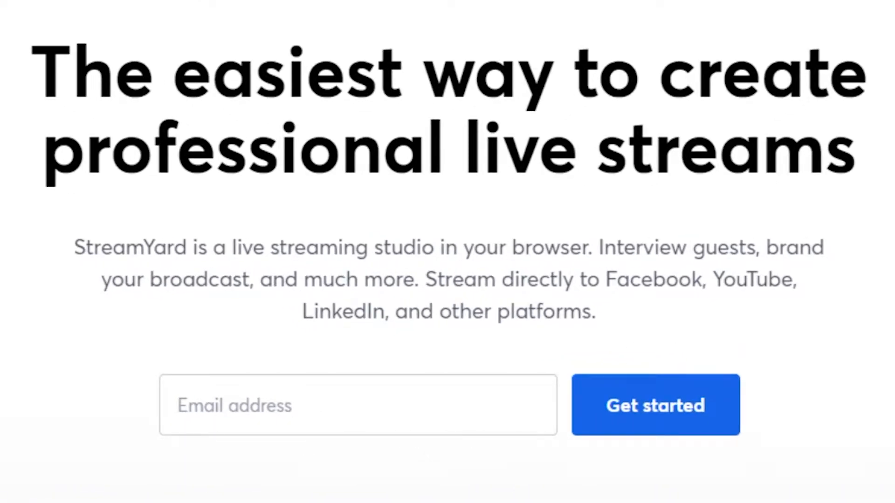
left_click_drag(892, 87, 894, 282)
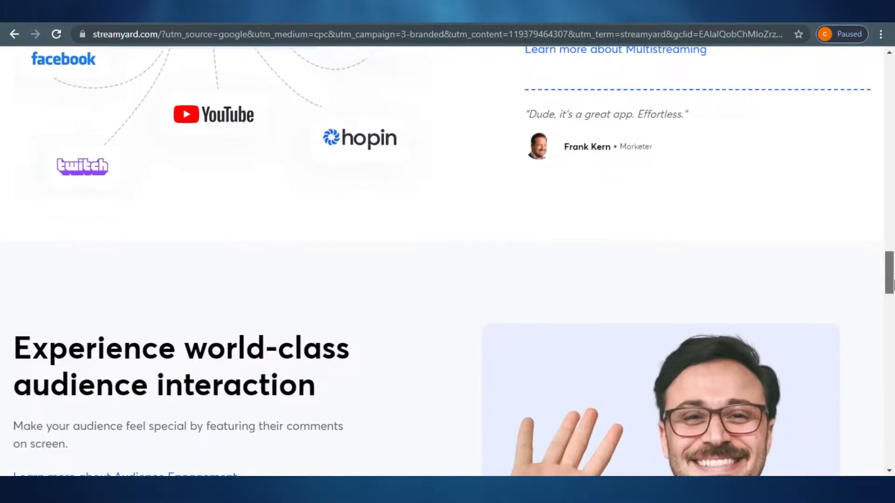
scroll(785, 100, "down", 10)
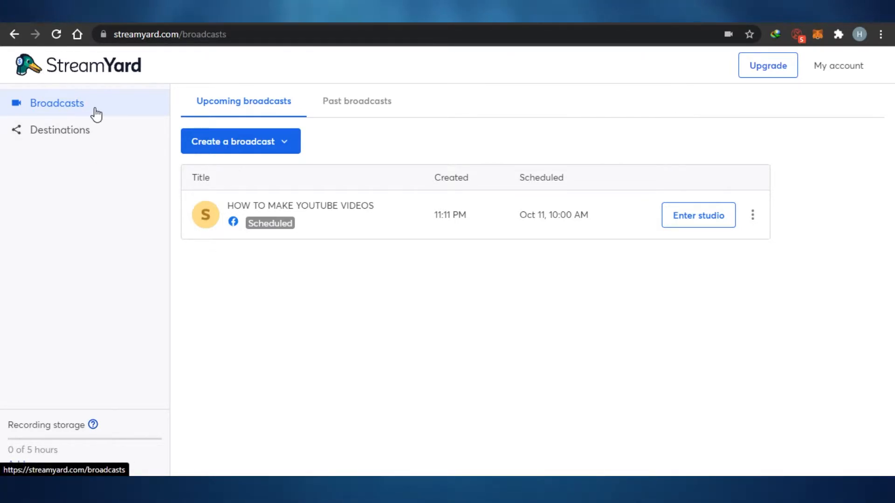
Step: View the list of connected destinations and return to the upcoming broadcasts
left_click(93, 142)
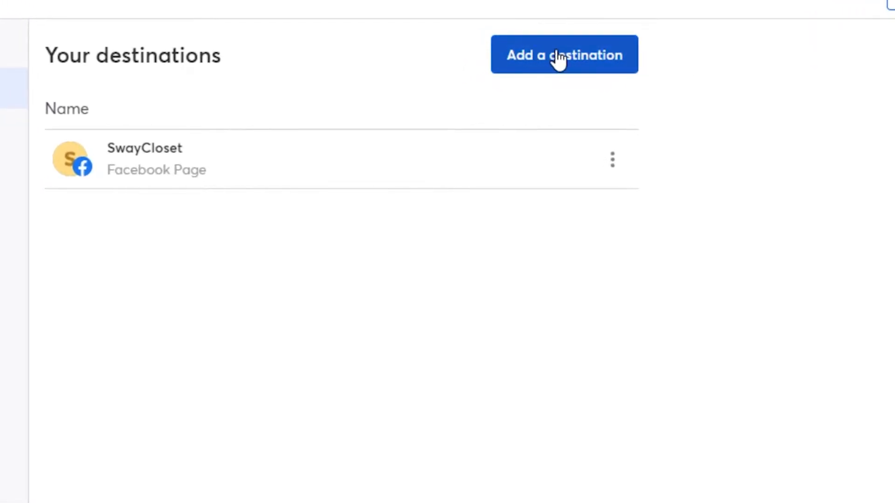
left_click(10, 47)
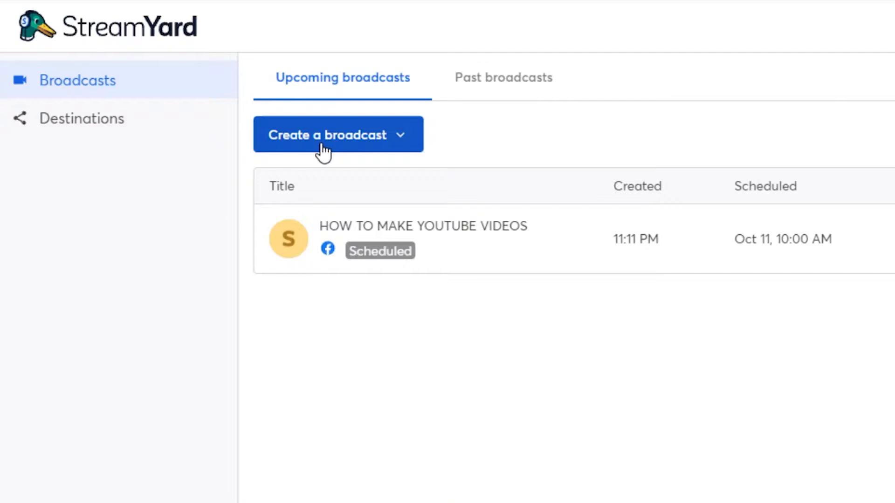
Step: Start a new broadcast, view the permissions for adding a Facebook Page destination, and return to the destination choice
left_click(386, 140)
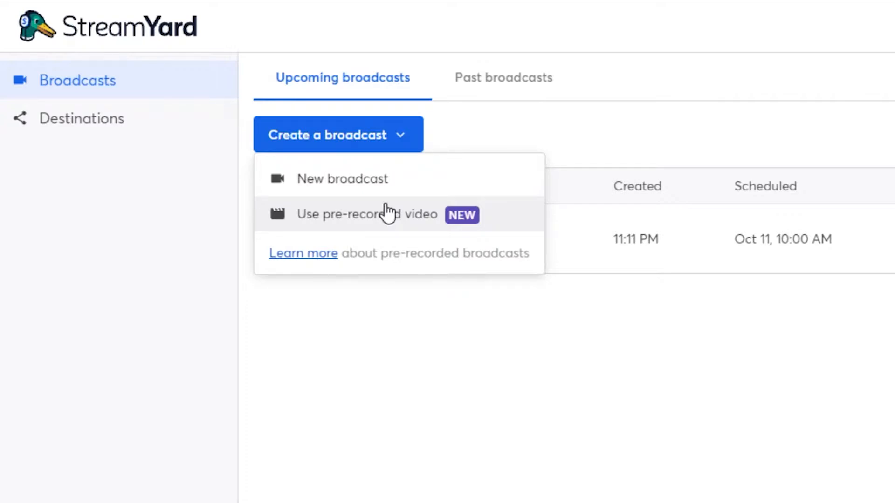
left_click(366, 180)
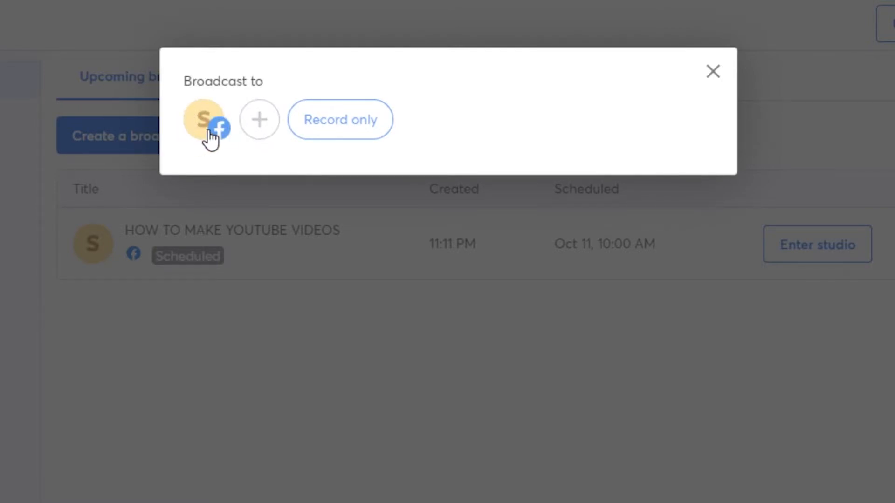
left_click(259, 120)
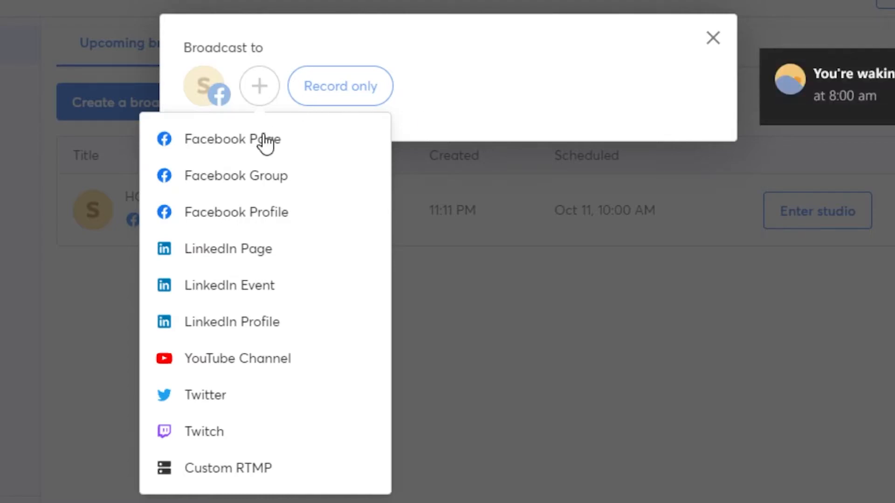
left_click(270, 145)
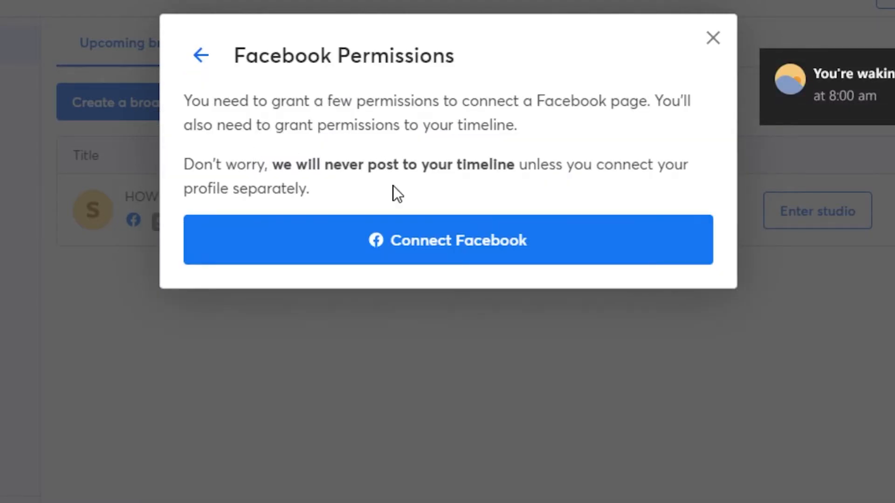
left_click(200, 50)
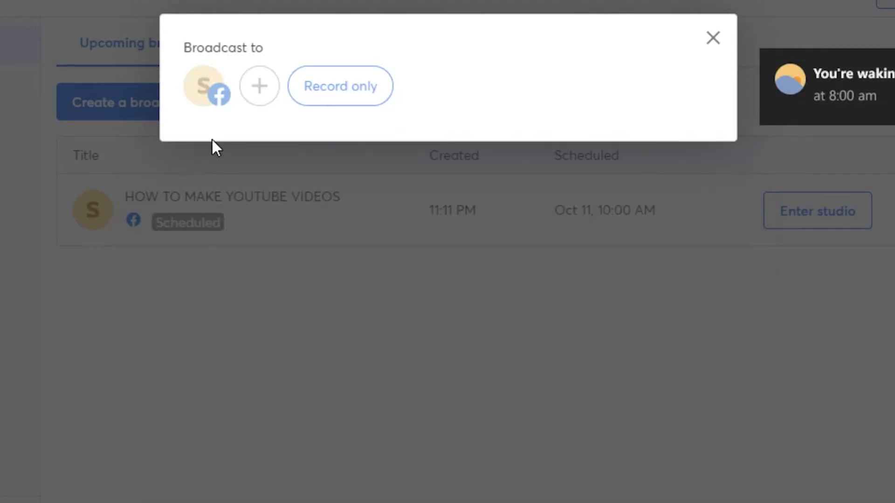
Step: Try to connect a LinkedIn Profile as a destination, review the available destination types again, and close the broadcast dialog
left_click(272, 74)
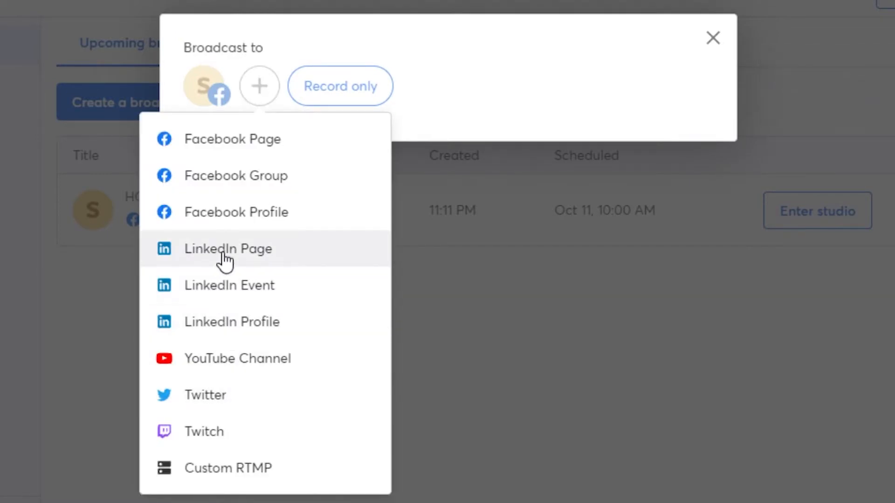
left_click(223, 326)
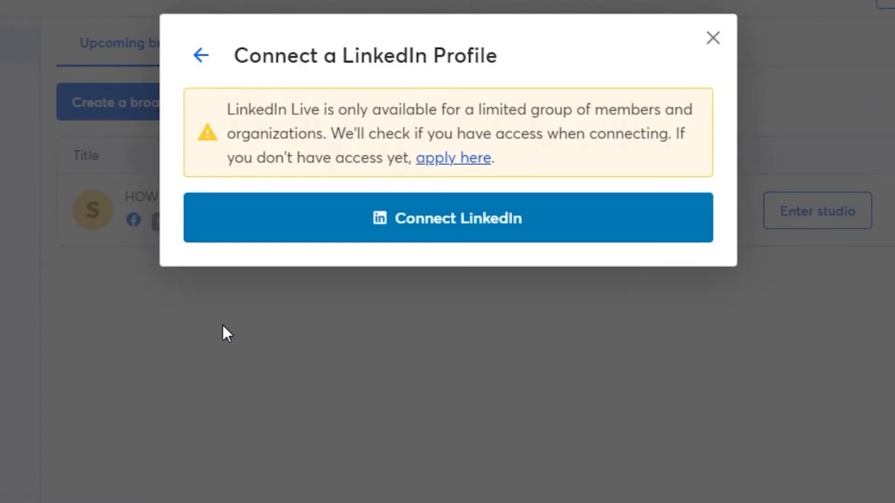
left_click(485, 219)
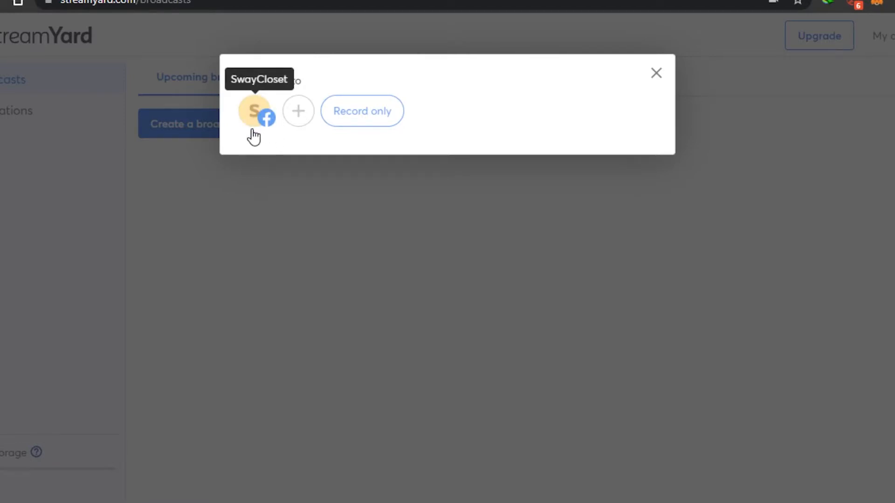
left_click(298, 113)
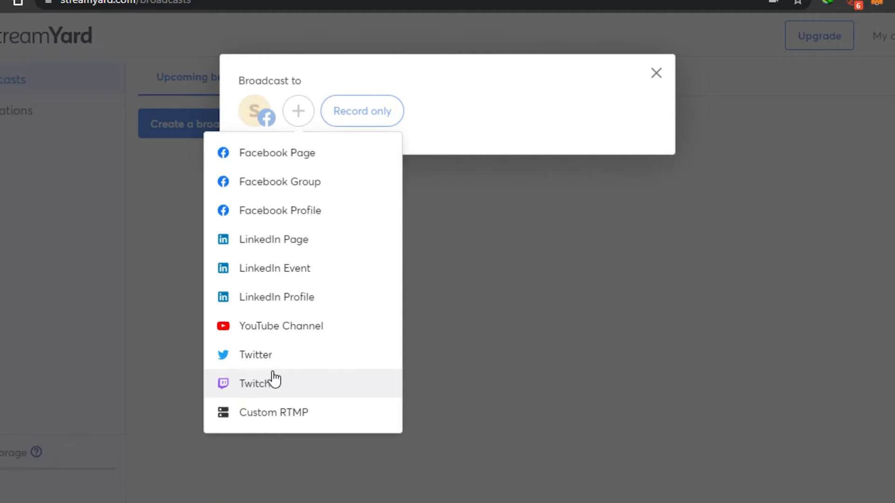
left_click(167, 287)
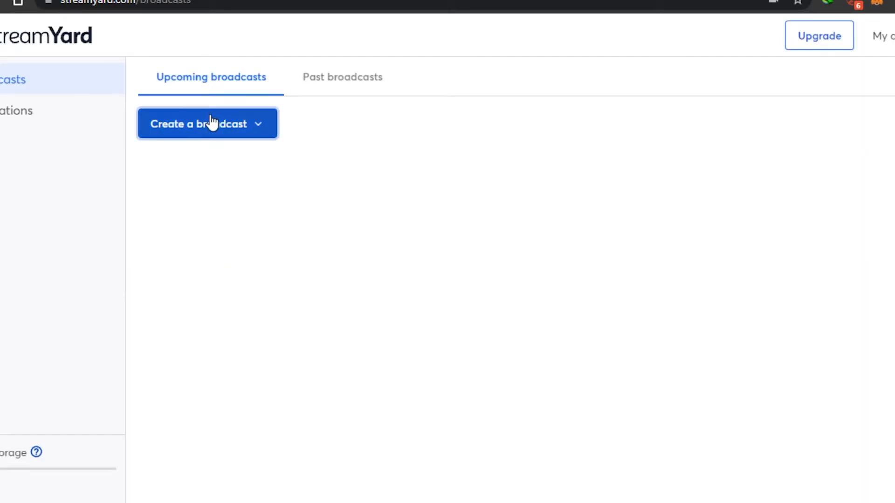
Step: Start a new broadcast with the SwayCloset Facebook page as its destination
left_click(212, 122)
left_click(205, 159)
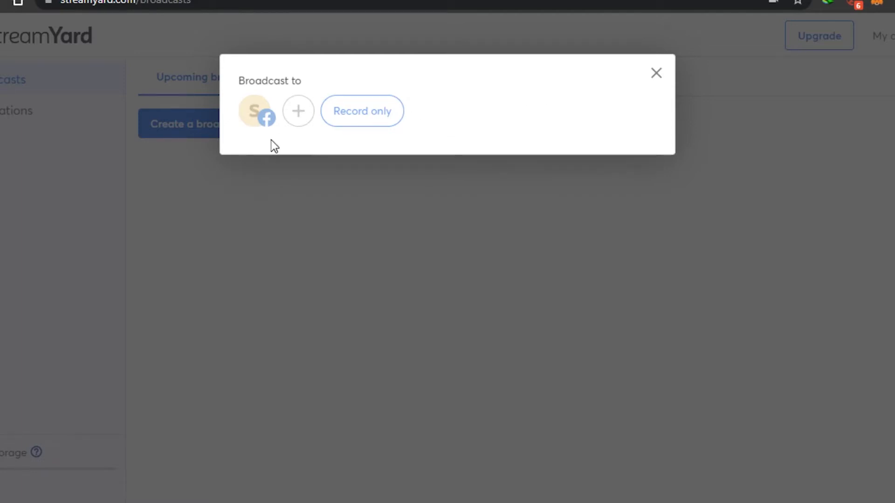
left_click(256, 122)
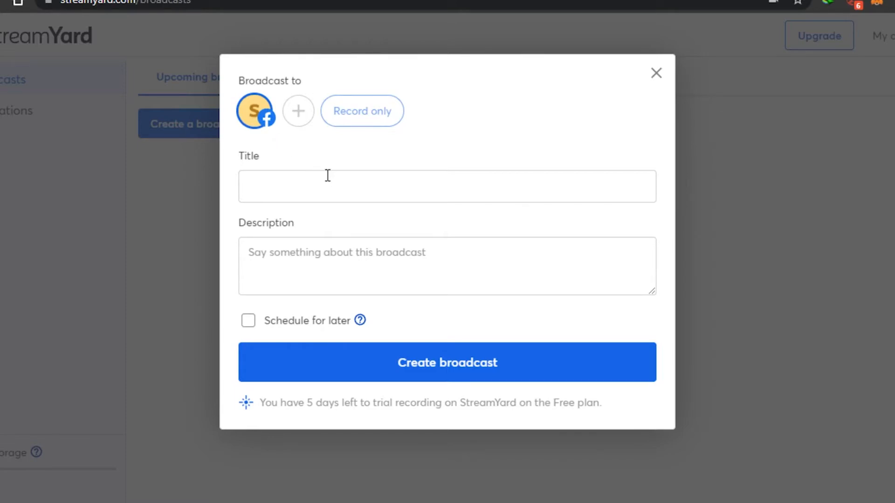
Step: Title the broadcast "How to make videos" and describe it as "Ask your favorite youtube automation members your questions and they will answer"
left_click(343, 186)
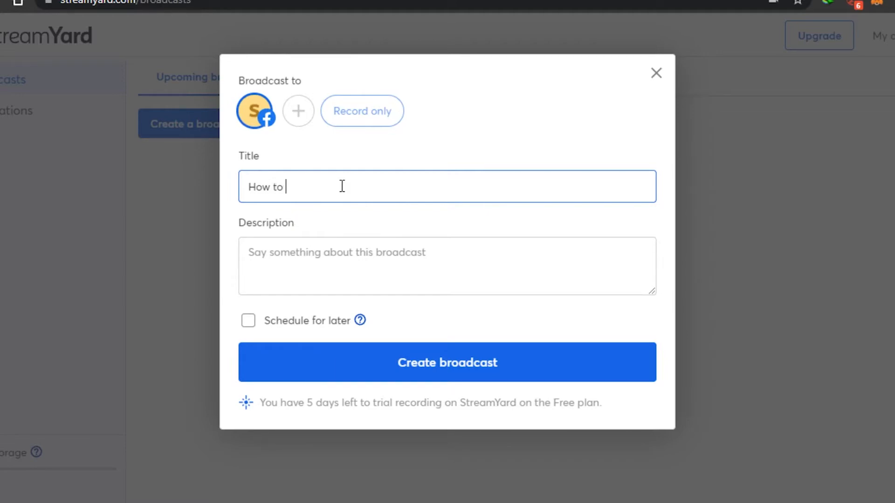
type("How to")
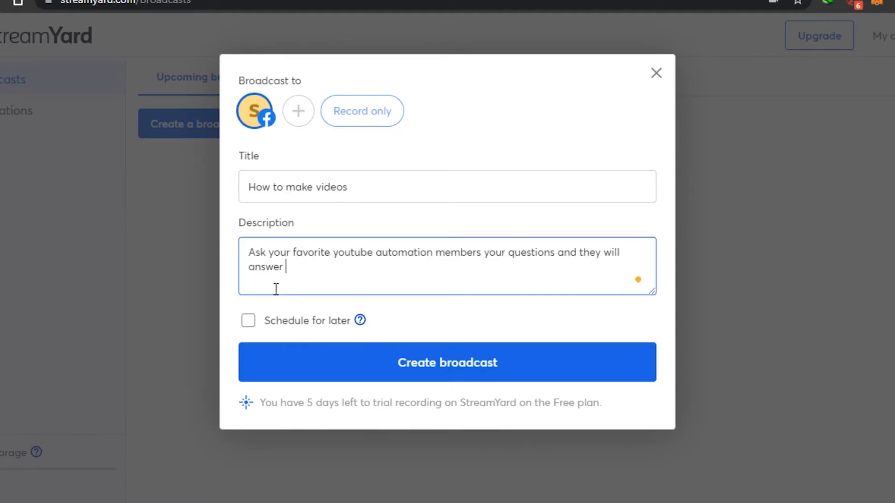
Step: Enable scheduling for later and upload the saved portrait photo of the woman seated at a table as the thumbnail
left_click(249, 321)
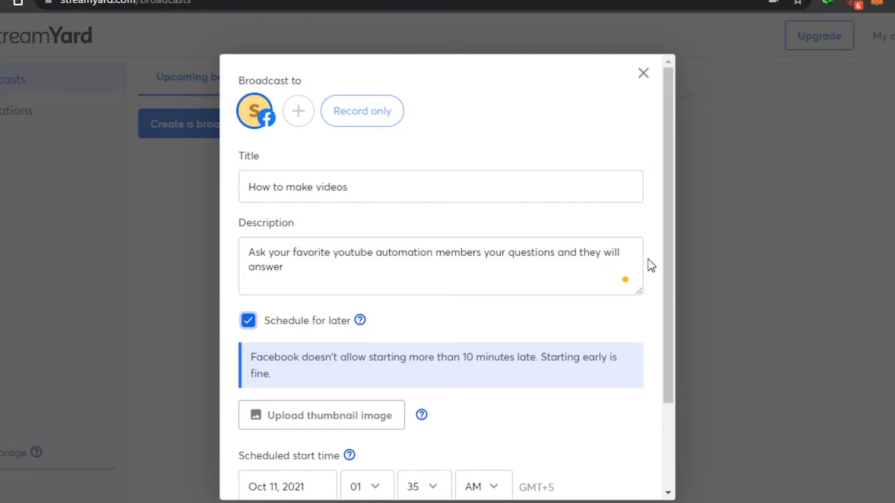
left_click_drag(668, 202, 667, 323)
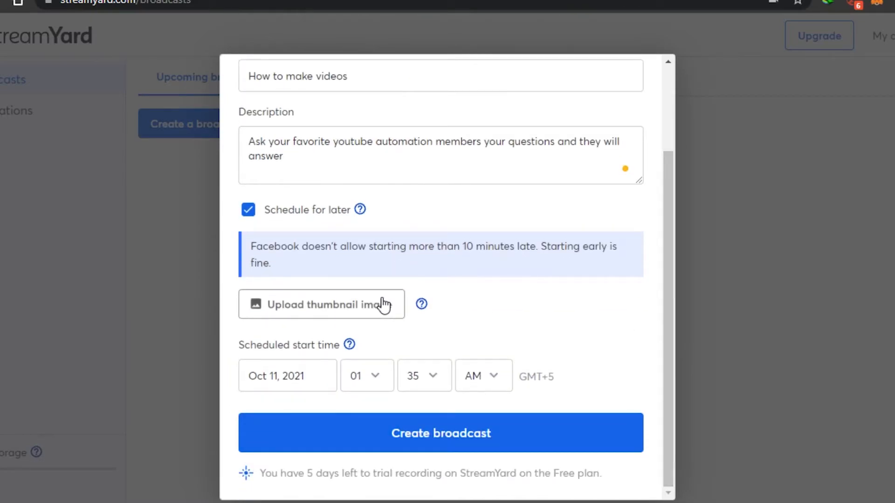
left_click(307, 311)
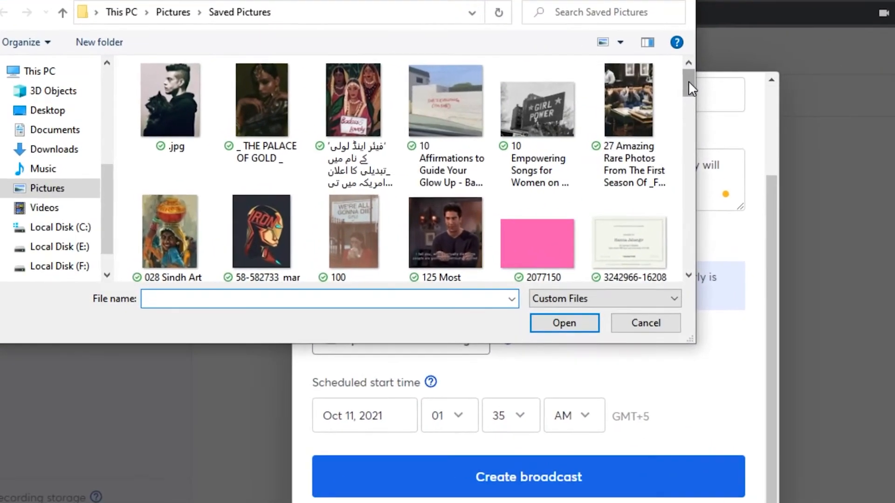
left_click_drag(689, 80, 687, 205)
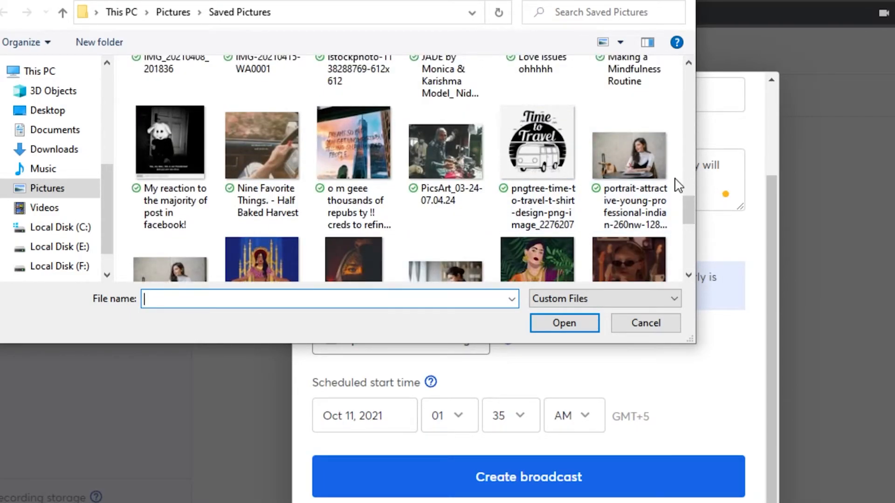
left_click(630, 167)
left_click(575, 326)
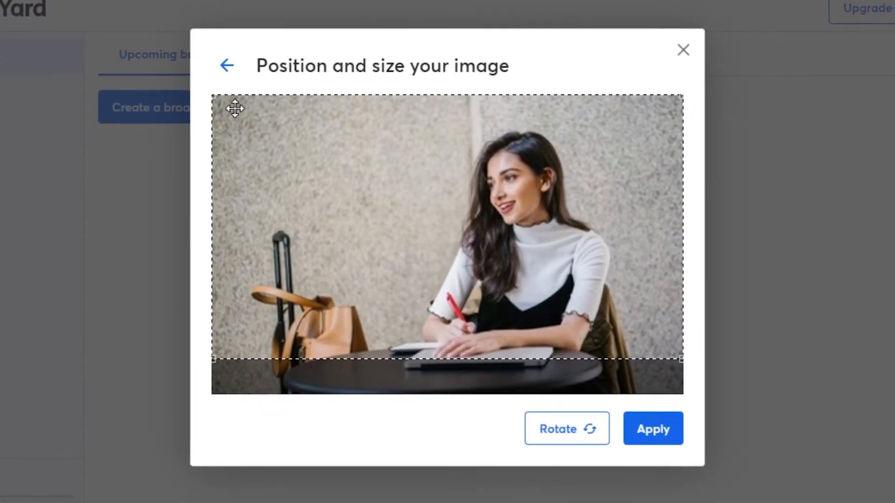
Step: Crop the thumbnail image closer around the seated woman and apply the crop
left_click_drag(214, 97, 345, 136)
left_click_drag(458, 293, 440, 243)
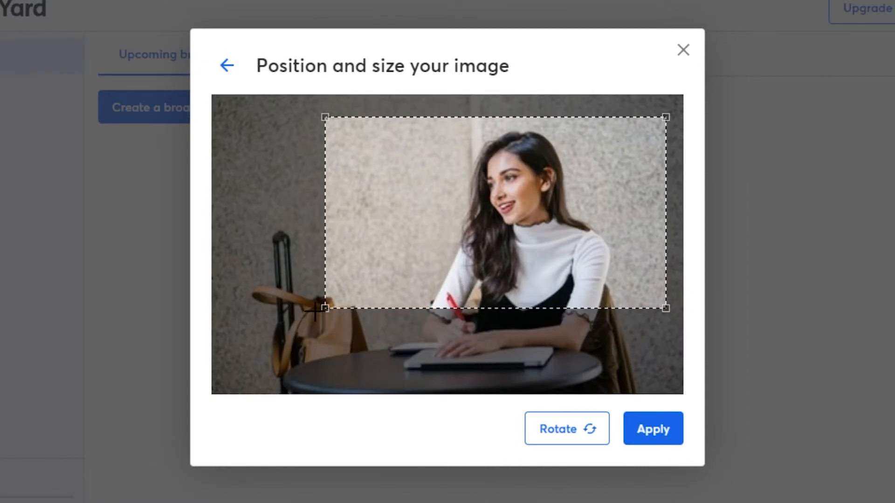
left_click_drag(326, 309, 303, 352)
mouse_move(400, 257)
left_mouse_down()
mouse_move(399, 284)
mouse_move(396, 265)
left_mouse_up()
left_click(642, 432)
Step: Set the scheduled start time to 09:30 and create the broadcast
scroll(212, 368, "down", 1)
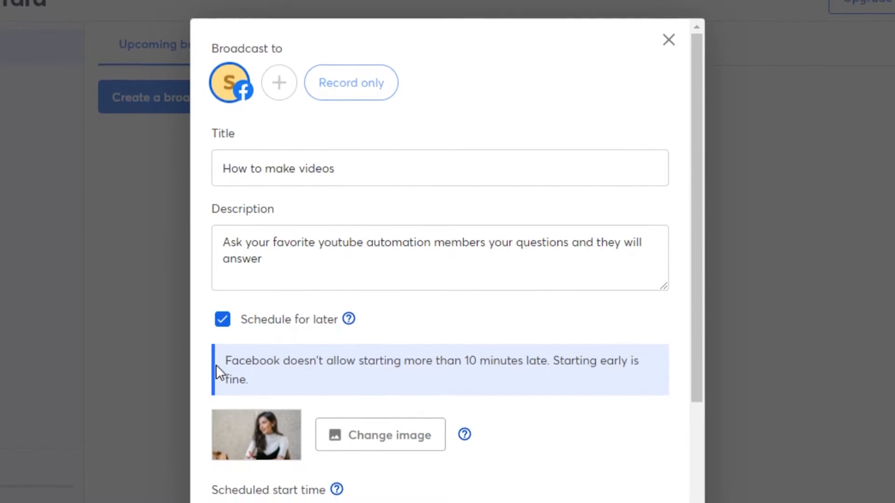
left_click_drag(699, 214, 694, 418)
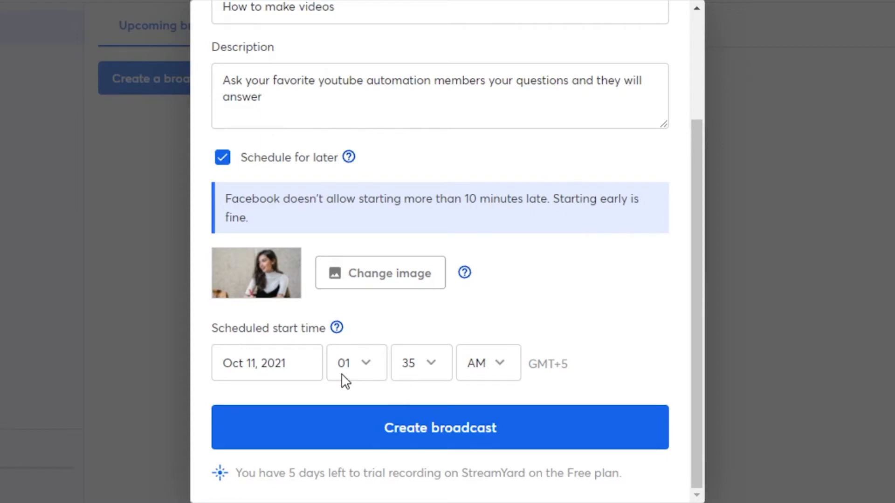
left_click(366, 367)
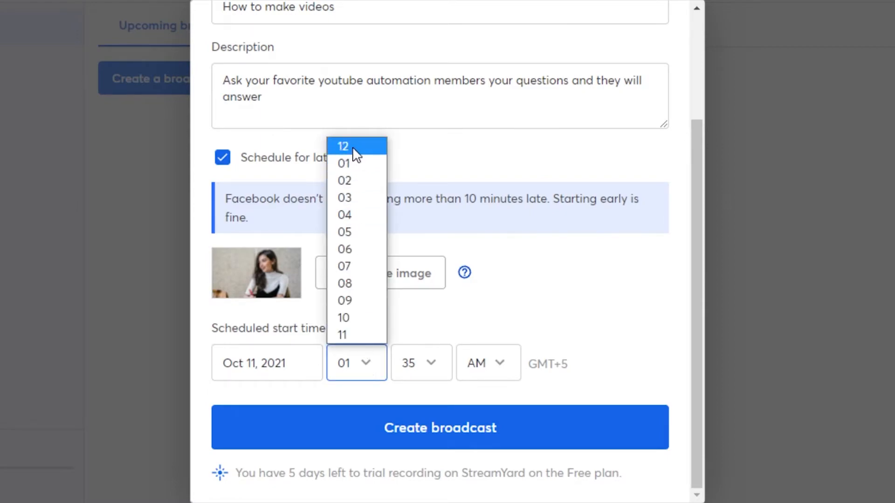
left_click(344, 301)
left_click(438, 371)
left_click(414, 248)
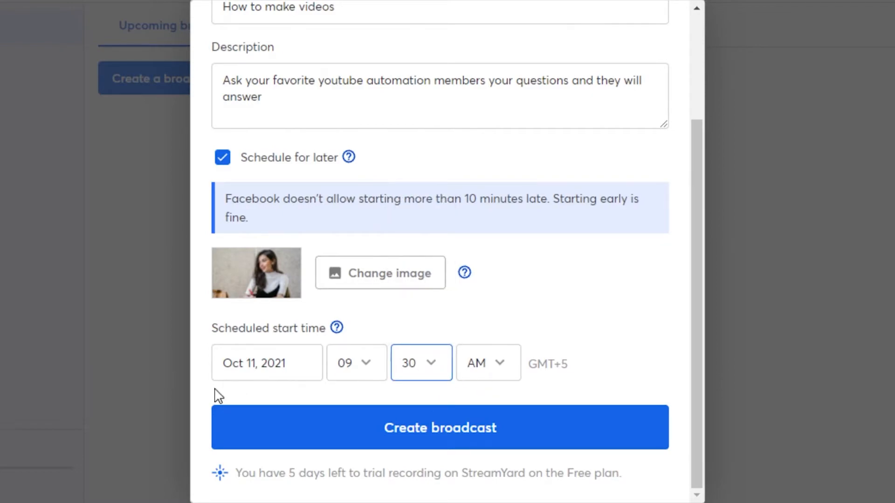
left_click(445, 428)
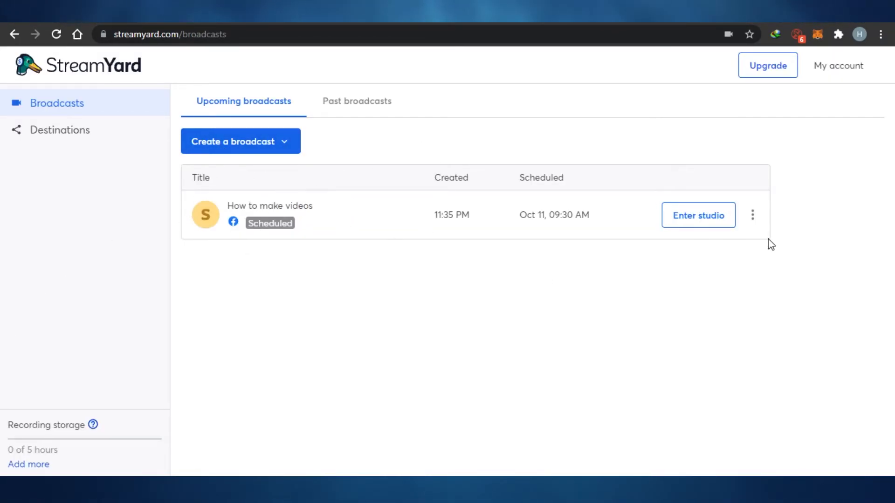
Step: Open the studio check page for the "How to make videos" broadcast, stop the camera and mute the microphone
left_click(681, 218)
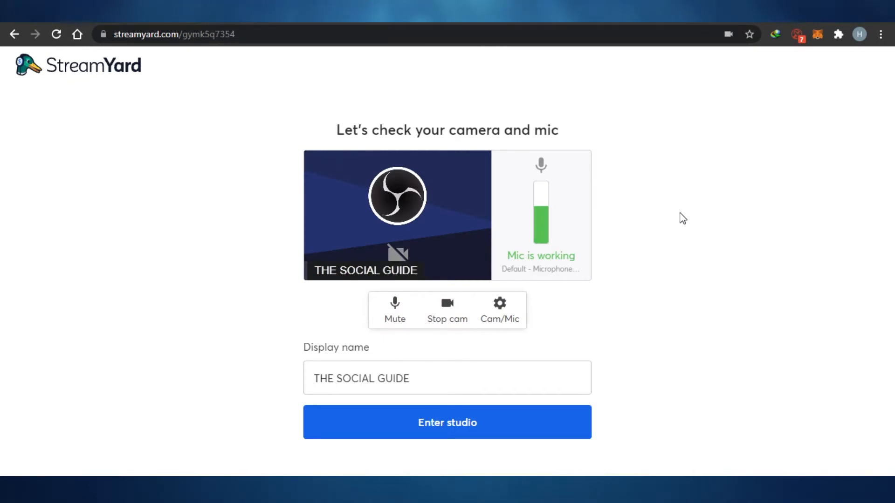
left_click(448, 315)
left_click(396, 314)
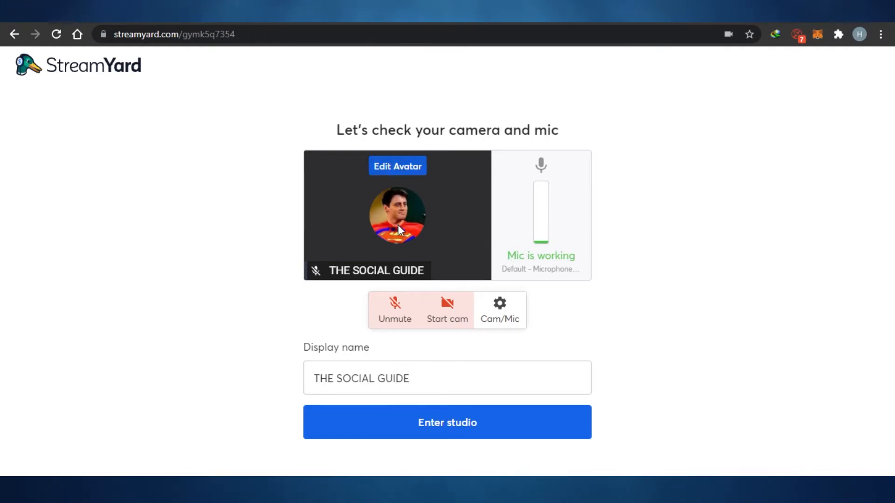
Step: Upload the saved picture of the woman wearing orange headphones as a new avatar image
left_click(400, 169)
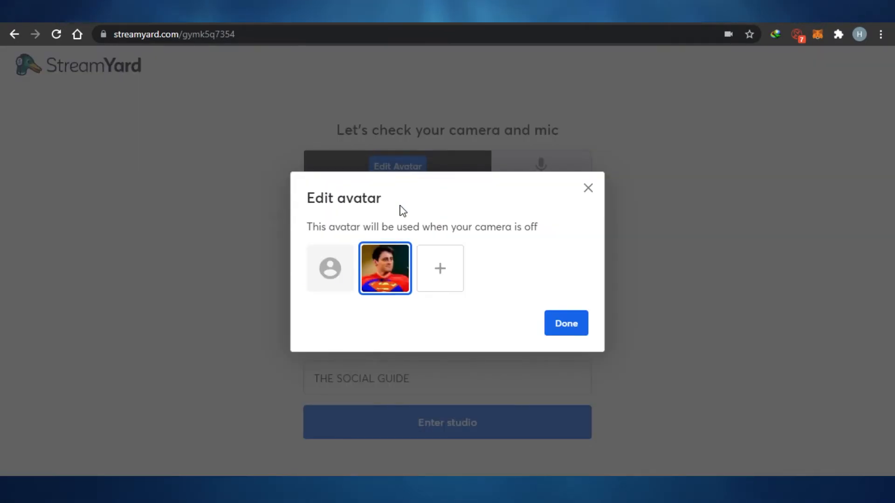
left_click(438, 270)
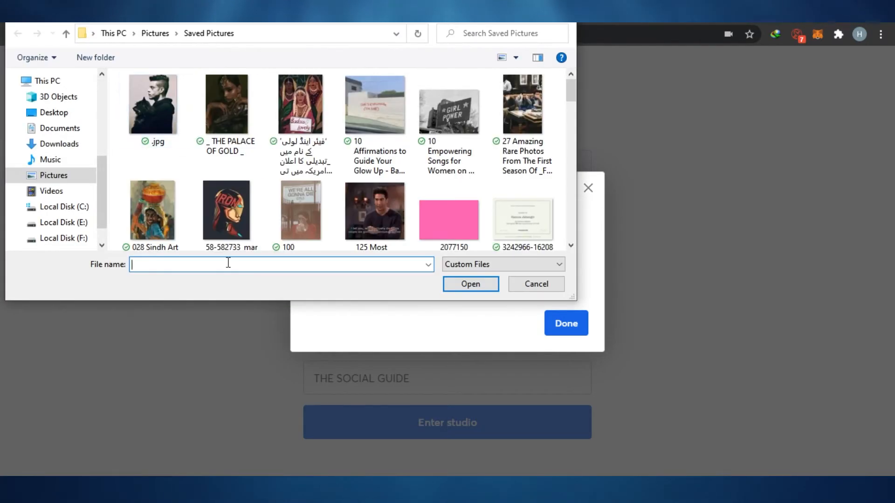
scroll(572, 140, "down", 10)
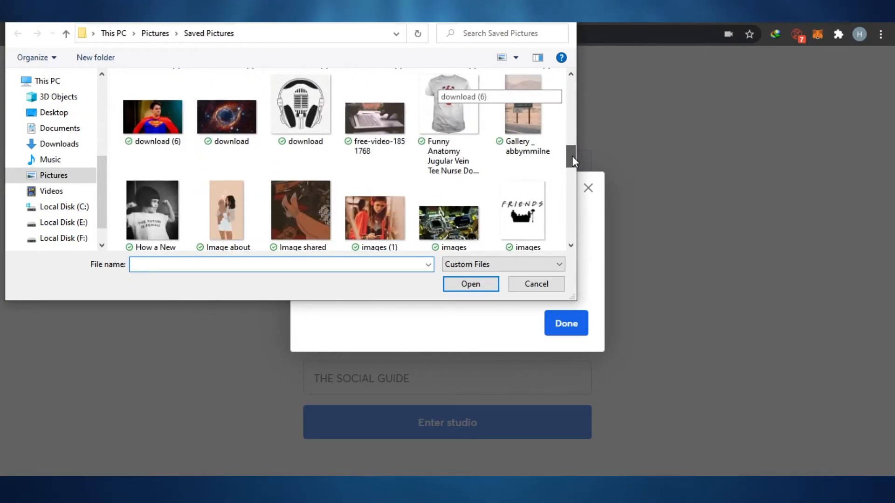
left_click_drag(572, 156, 572, 166)
left_click(377, 126)
double_click(377, 127)
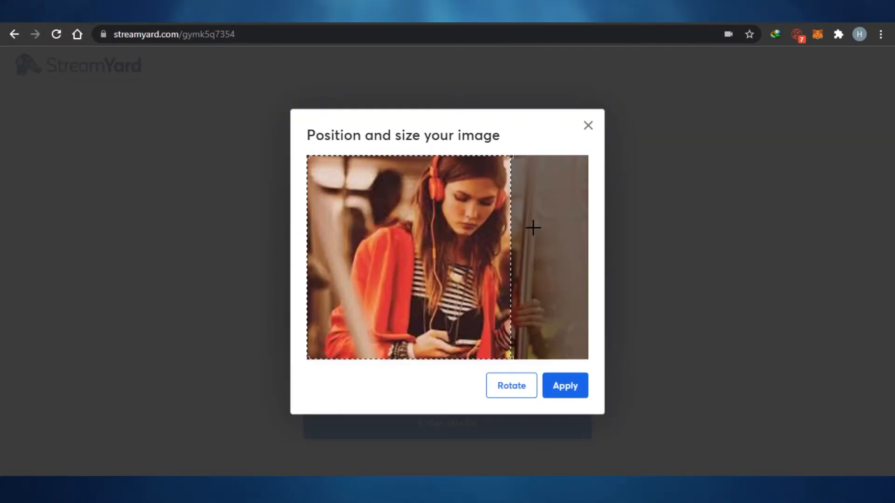
Step: Shift the avatar crop area to centre on the woman with headphones, apply it and save the avatar
left_click_drag(406, 243, 453, 248)
left_click(565, 385)
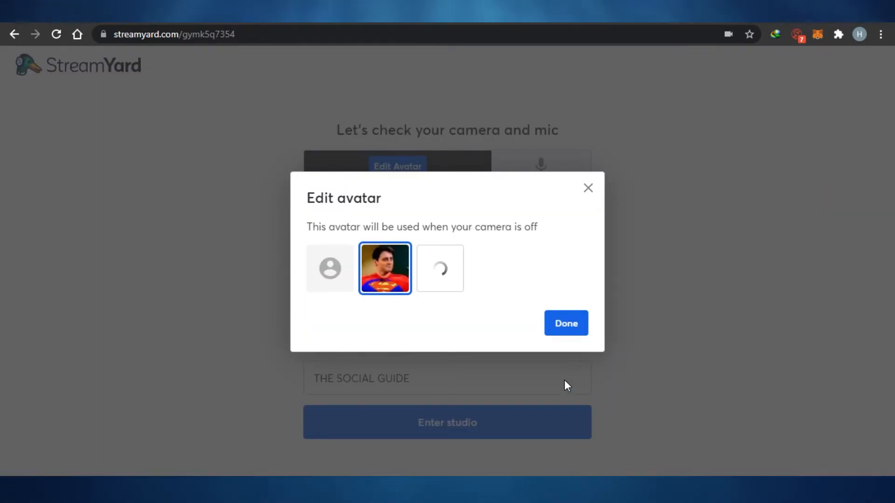
left_click(565, 380)
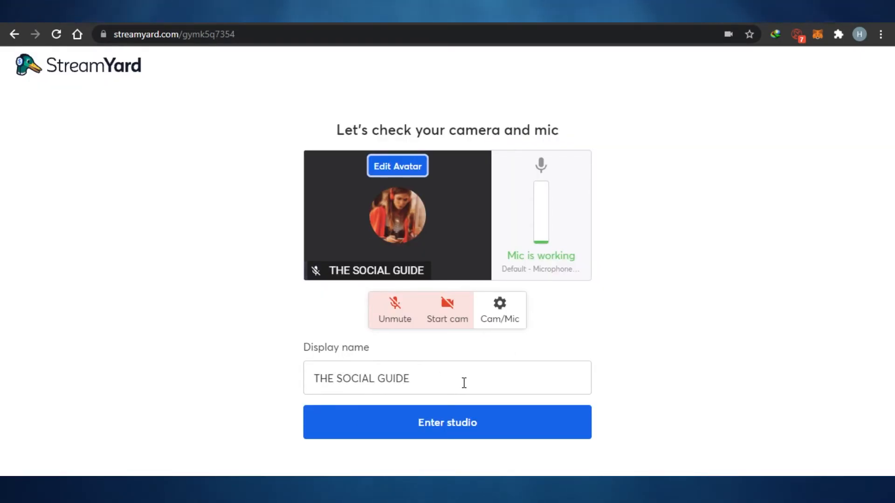
Step: Enter the broadcast studio with THE SOCIAL GUIDE as the display name
left_click(443, 382)
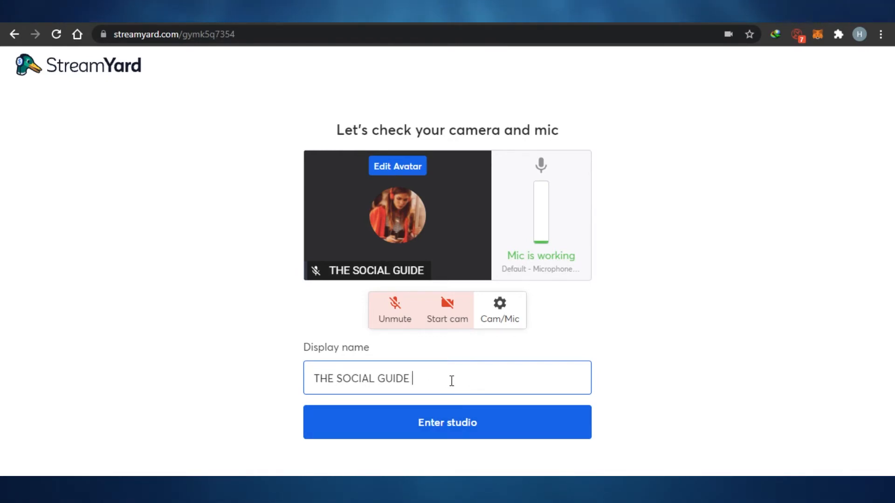
left_click(443, 424)
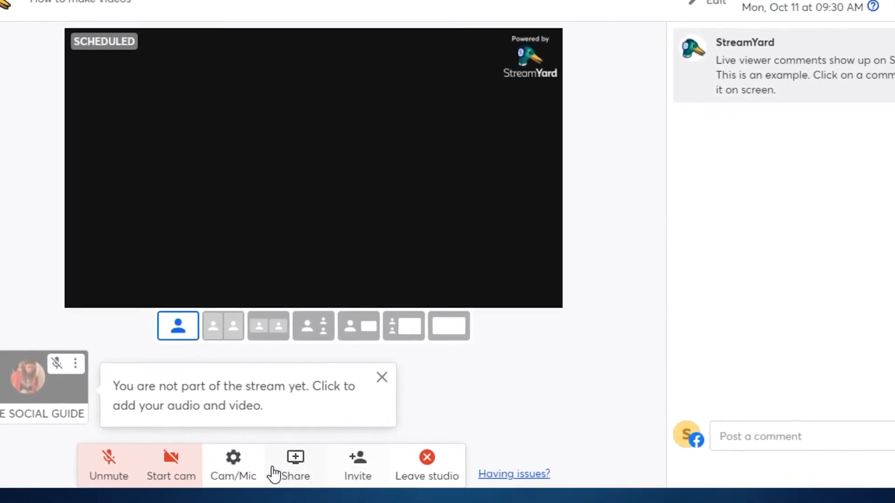
Step: View the sharing options, try the side-by-side layout, and set the stream layout to one large speaker beside smaller ones
left_click(316, 480)
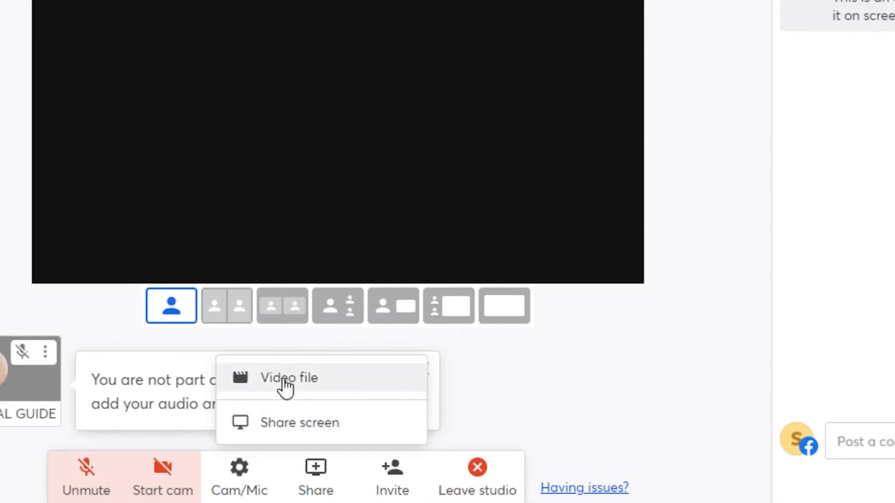
left_click(235, 323)
left_click(235, 323)
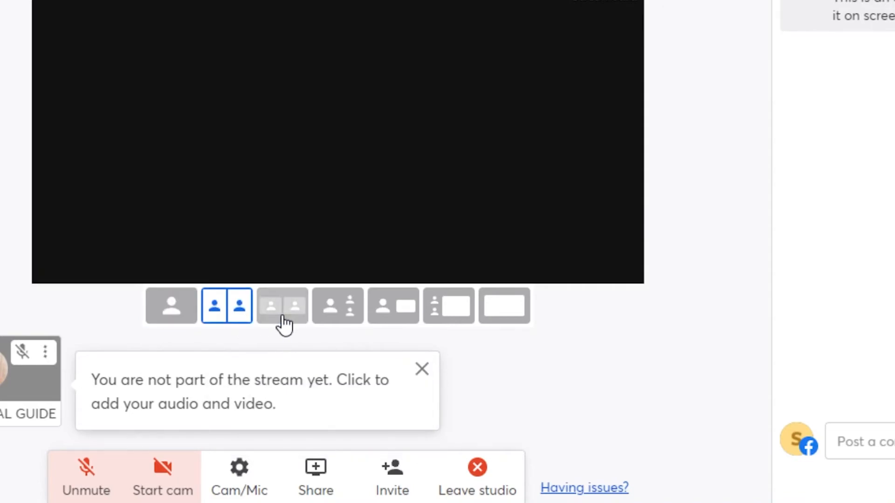
left_click(351, 322)
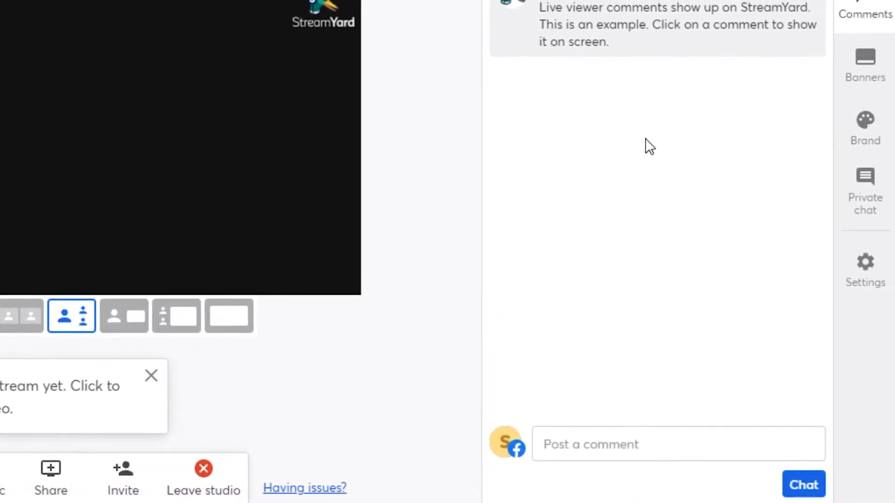
Step: Open the example banners and try to add a new banner with blank text
left_click(861, 68)
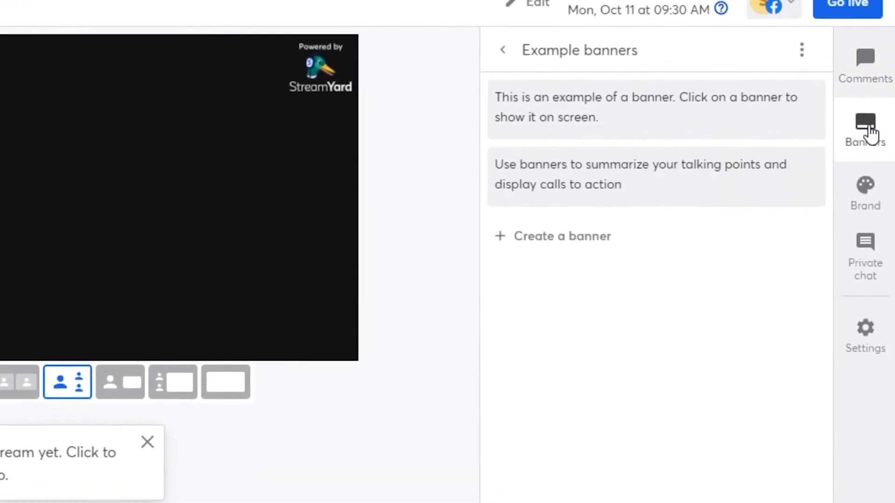
left_click(568, 269)
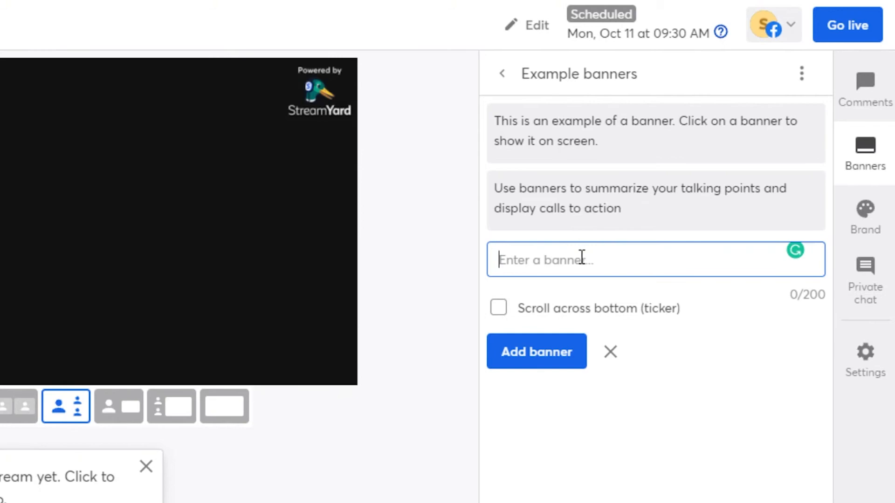
left_click(541, 353)
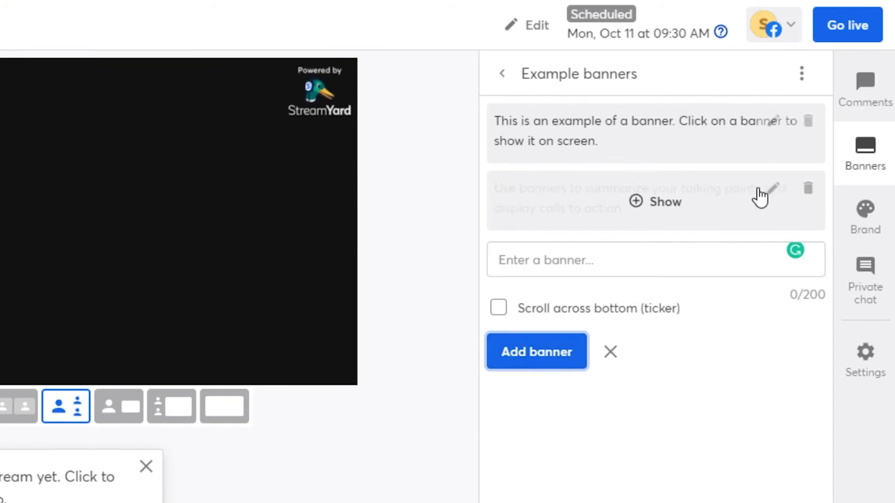
Step: Set the brand color to orange #f54c0b and open the private chat with guests
left_click(865, 210)
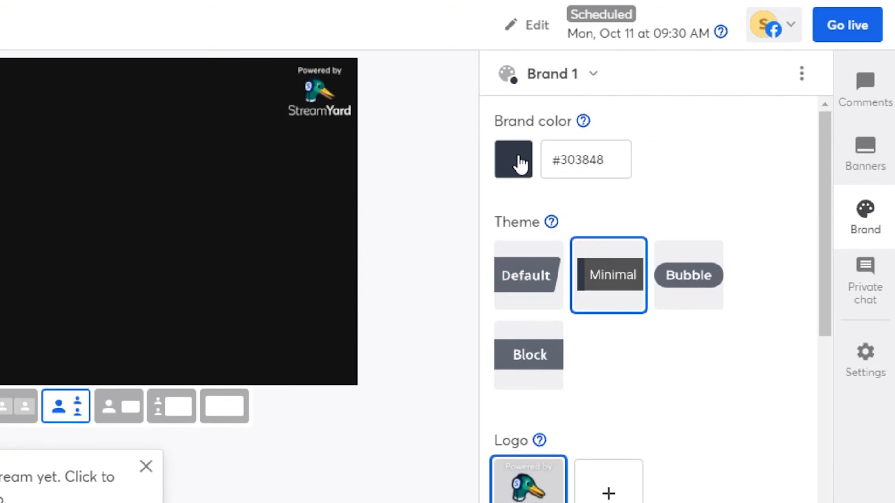
left_click(518, 163)
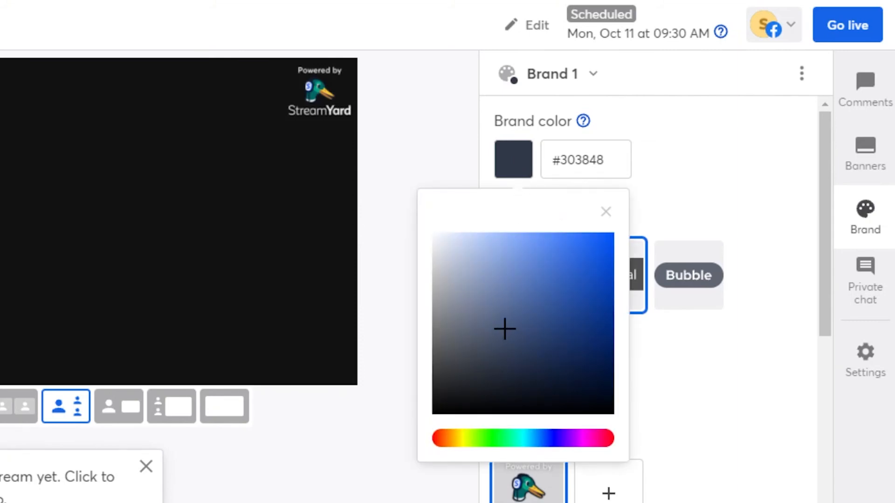
left_click(442, 447)
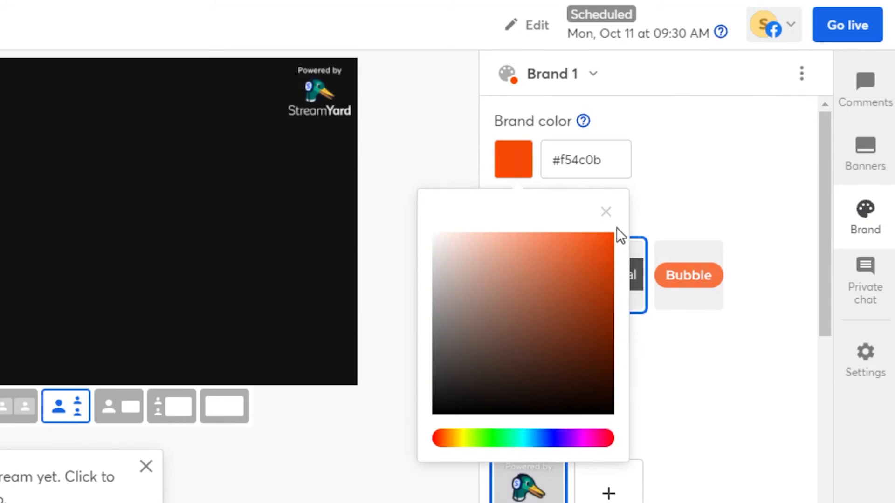
left_click(606, 212)
left_click(879, 303)
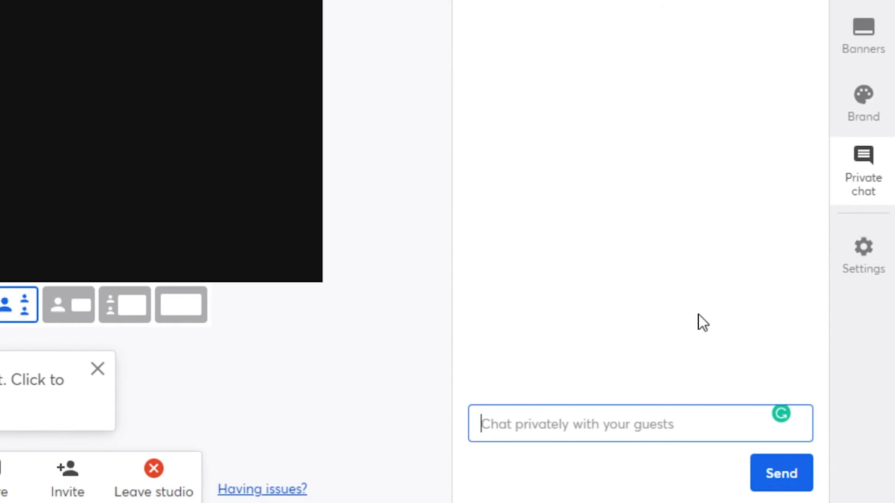
Step: Open the studio's general settings, try to raise the broadcast quality to 1080p, and dismiss the upgrade offer
left_click(873, 266)
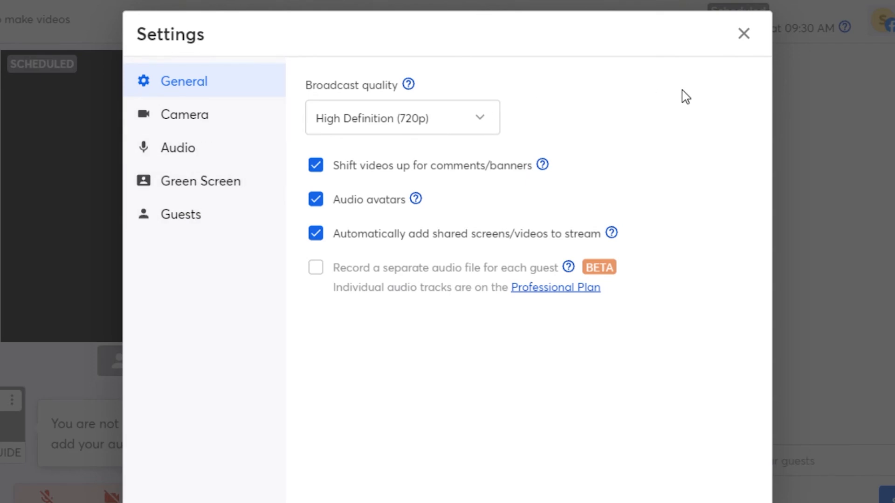
left_click(480, 130)
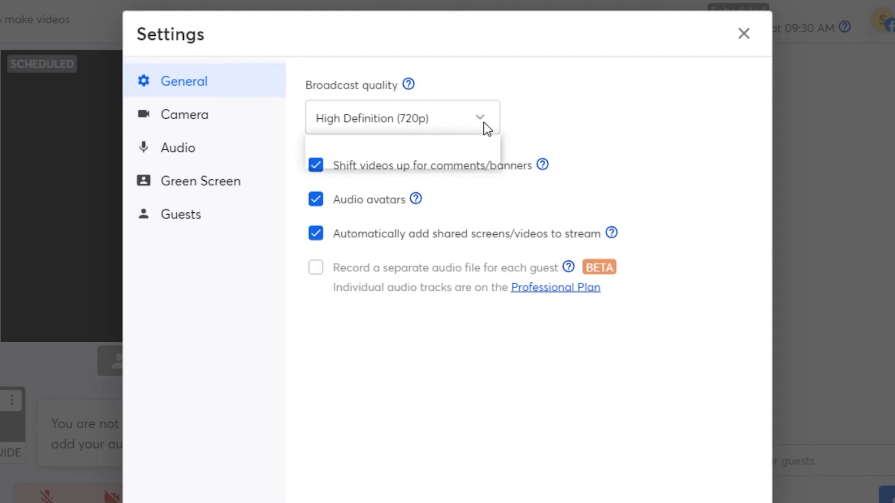
left_click(463, 148)
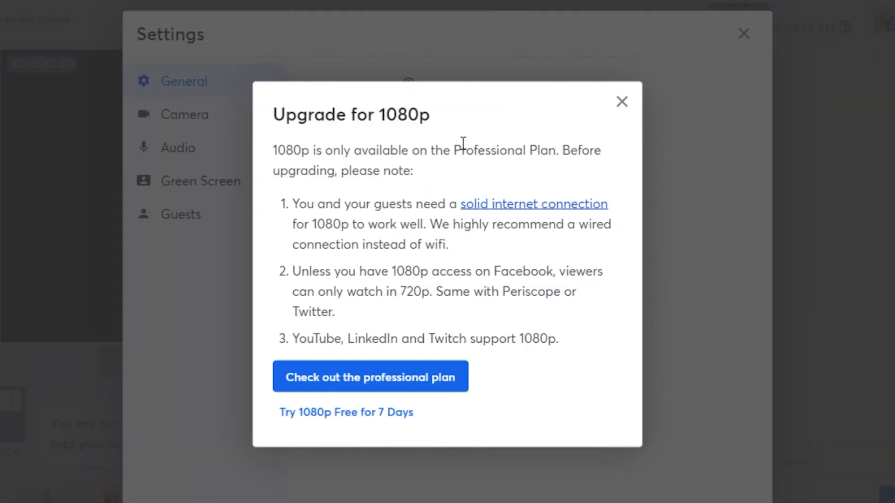
left_click(622, 102)
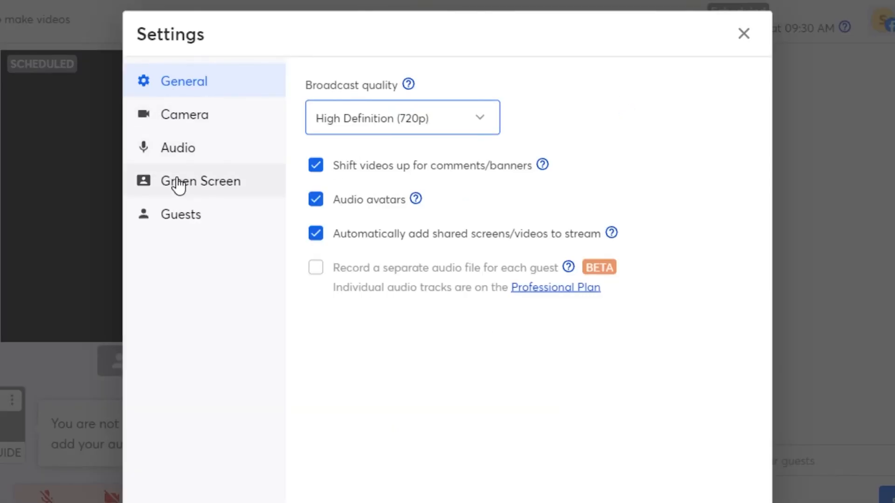
Step: Review the guest settings, including the guest authentication option, and close the settings
left_click(178, 209)
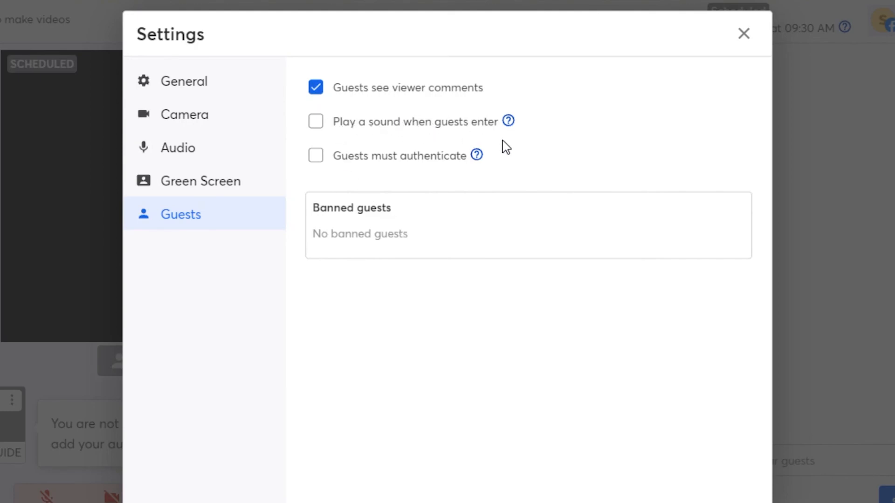
mouse_move(476, 155)
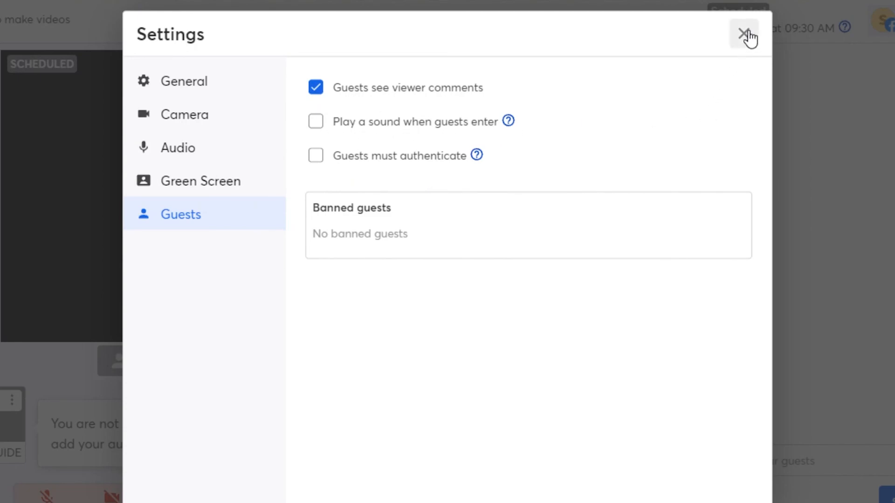
left_click(746, 34)
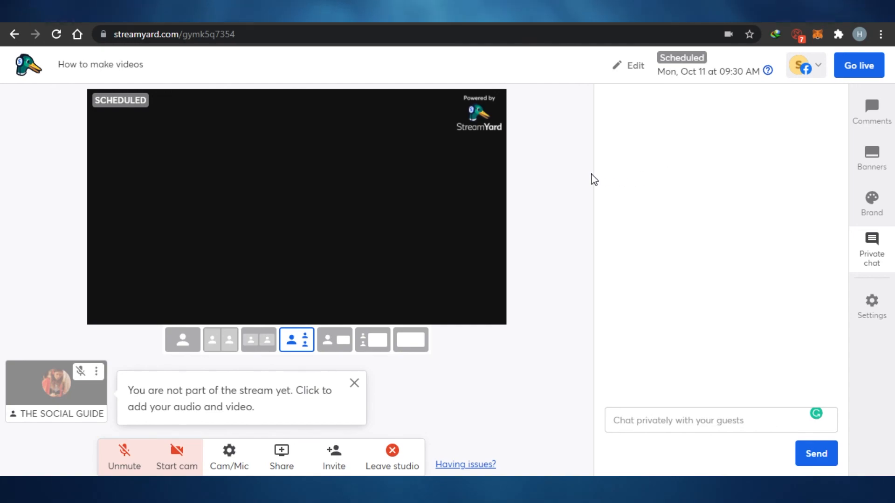